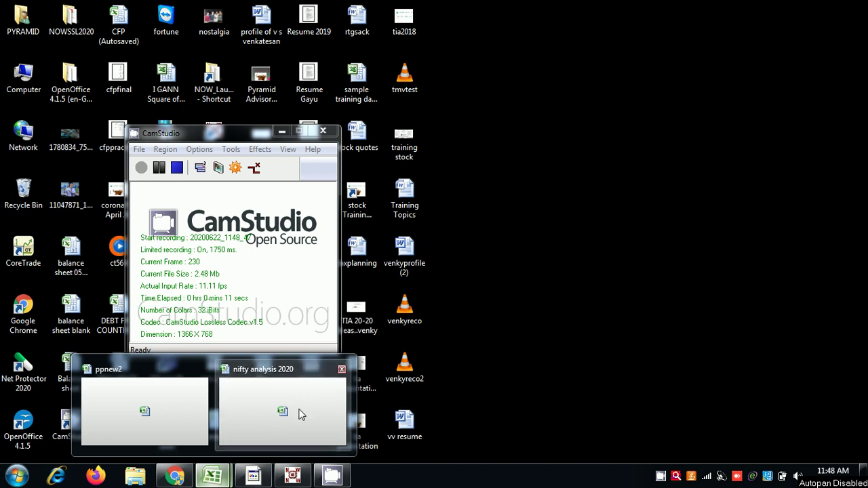
Step: Bring the 'nifty analysis 2020' workbook forward from its taskbar preview
left_click(302, 414)
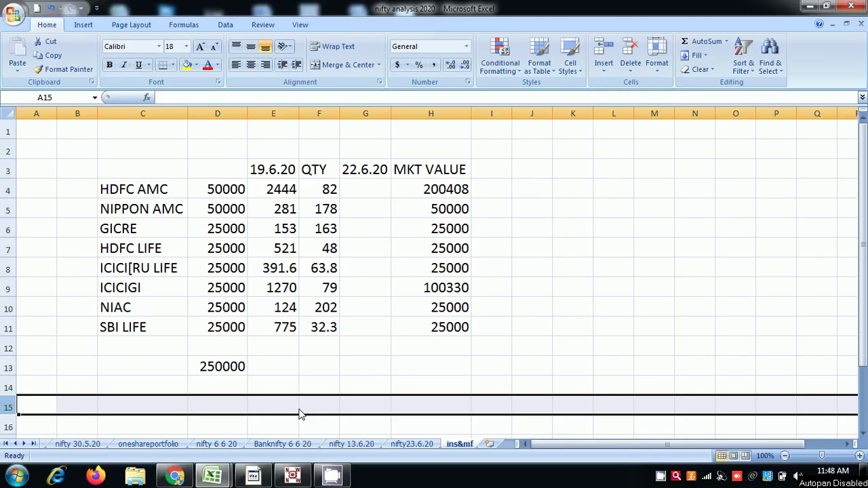
Step: Copy the H8 market value into H9, then overwrite ICICIGI's value with a fixed 25000
left_click(380, 383)
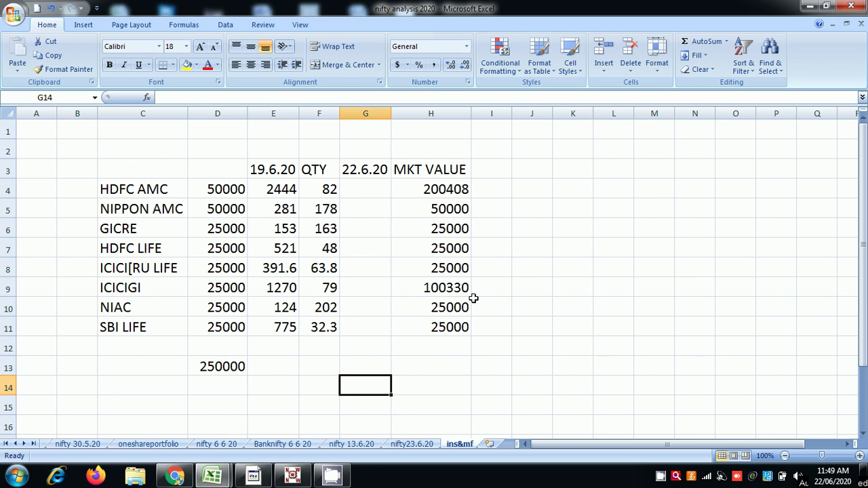
left_click(458, 268)
key("ctrl+c")
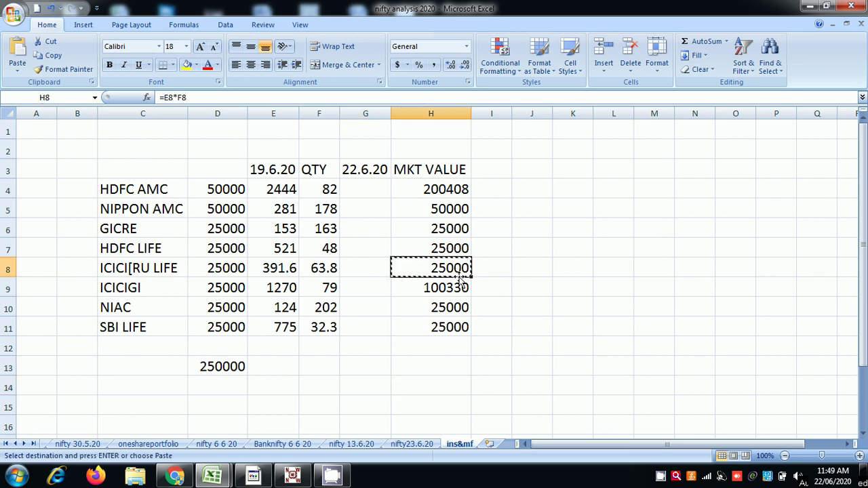
left_click(450, 288)
key("Return")
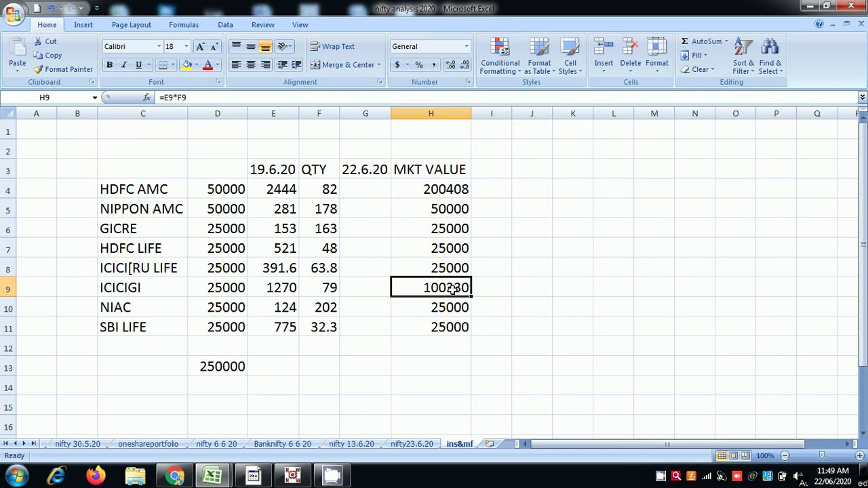
type("25000")
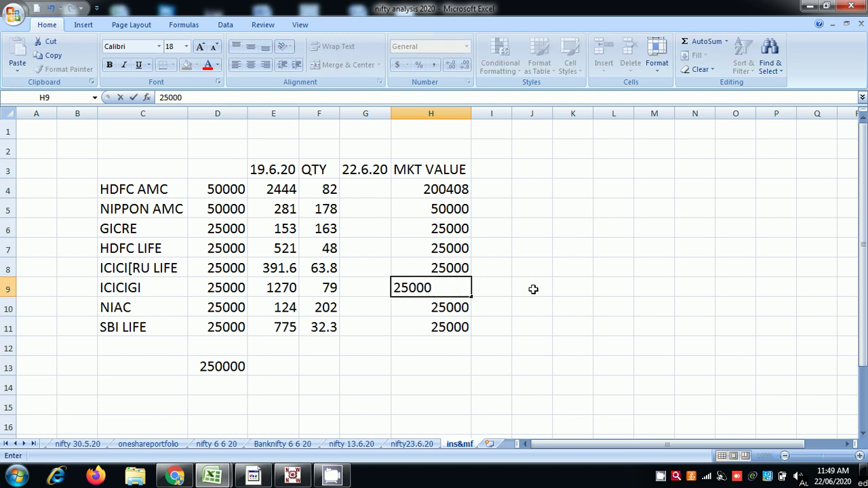
left_click(533, 289)
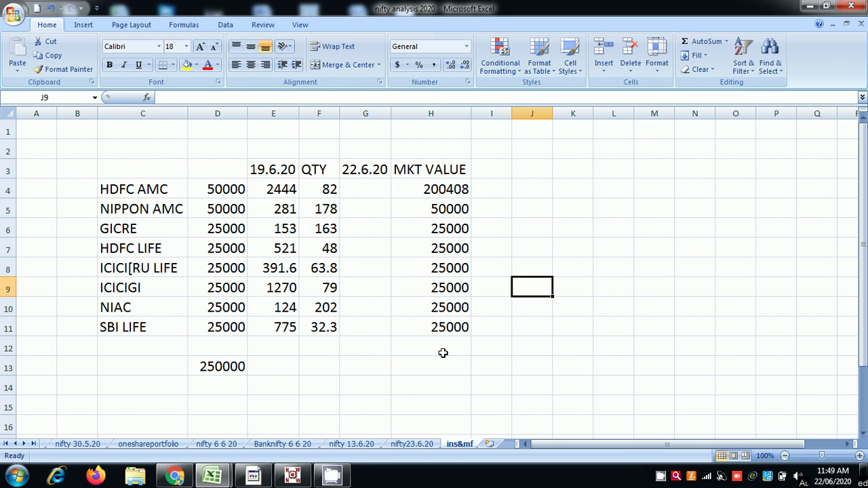
left_click(224, 148)
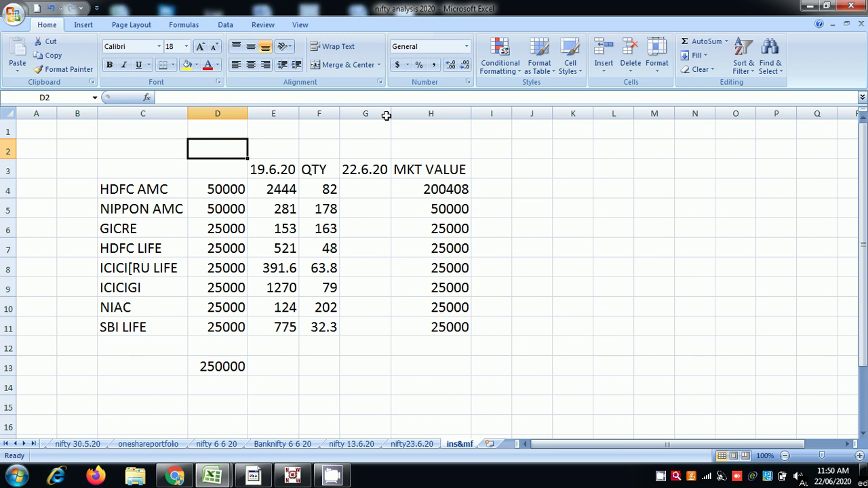
left_click(526, 155)
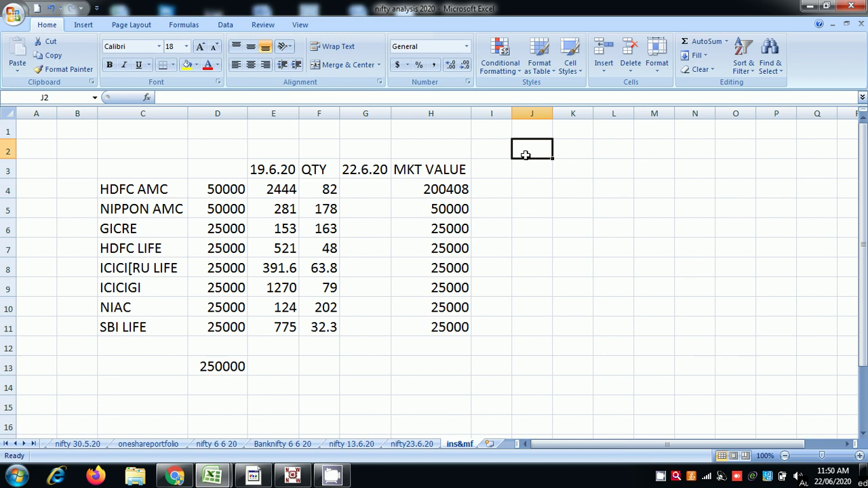
left_click(154, 189)
key("Down")
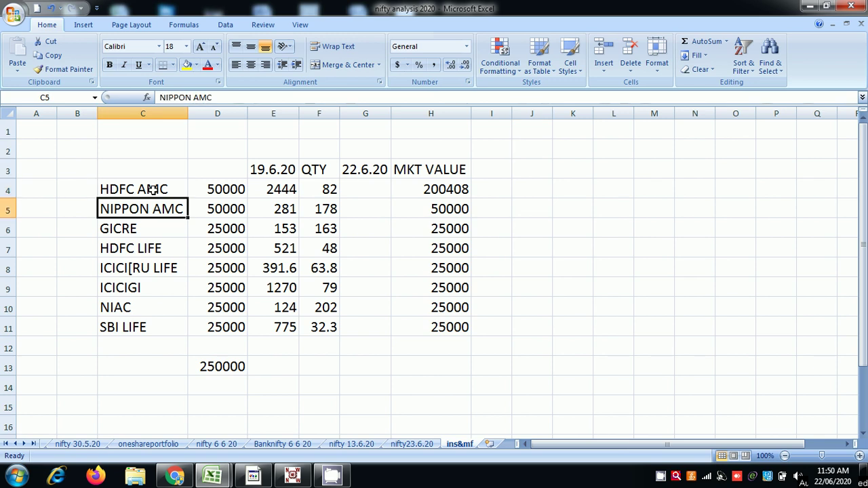
left_click(214, 188)
left_click(222, 205)
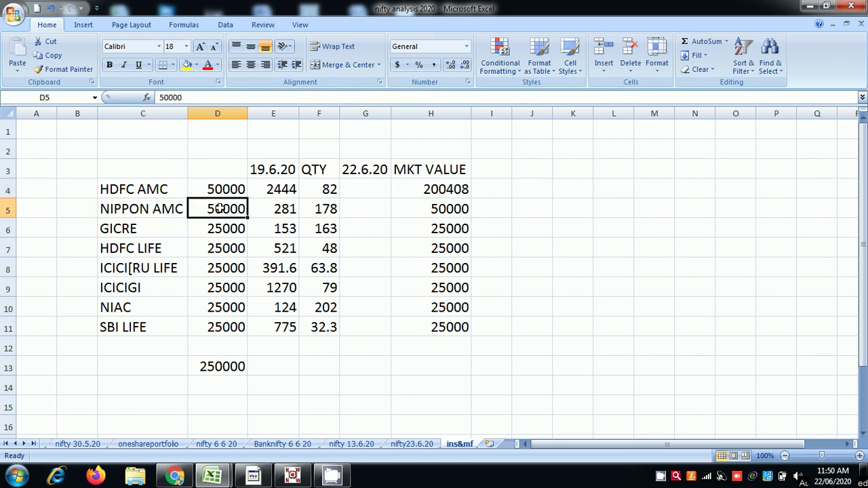
left_click(537, 162)
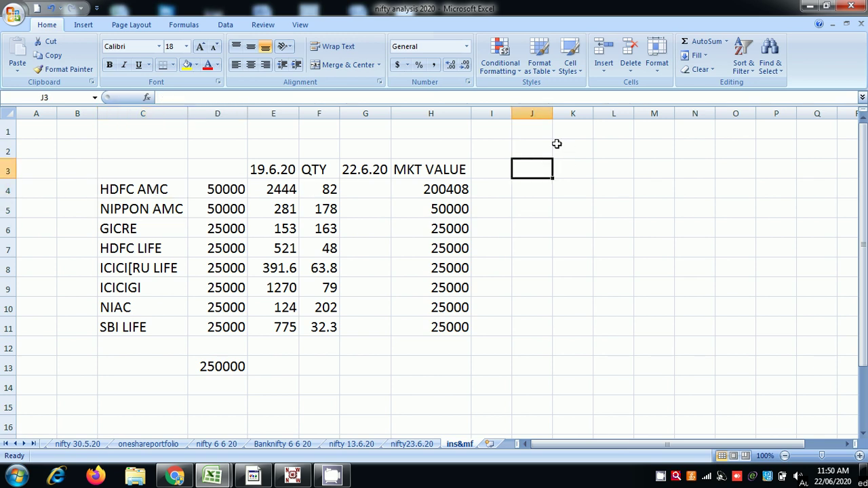
left_click(547, 147)
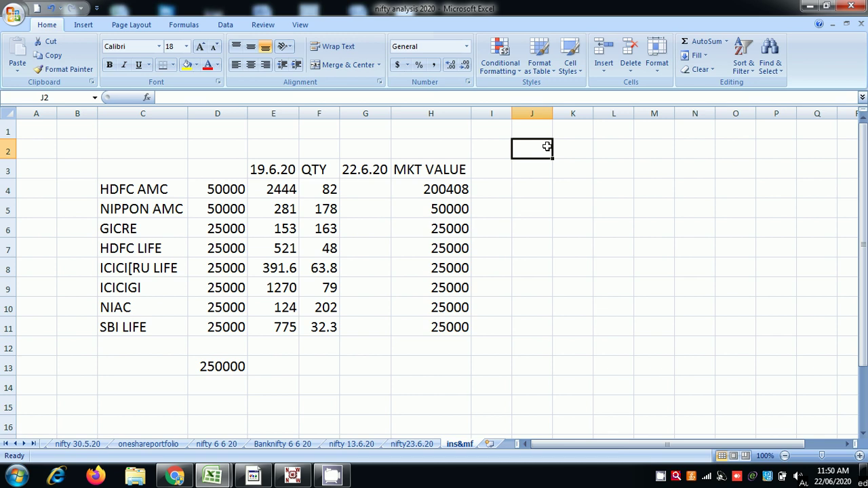
left_click(161, 227)
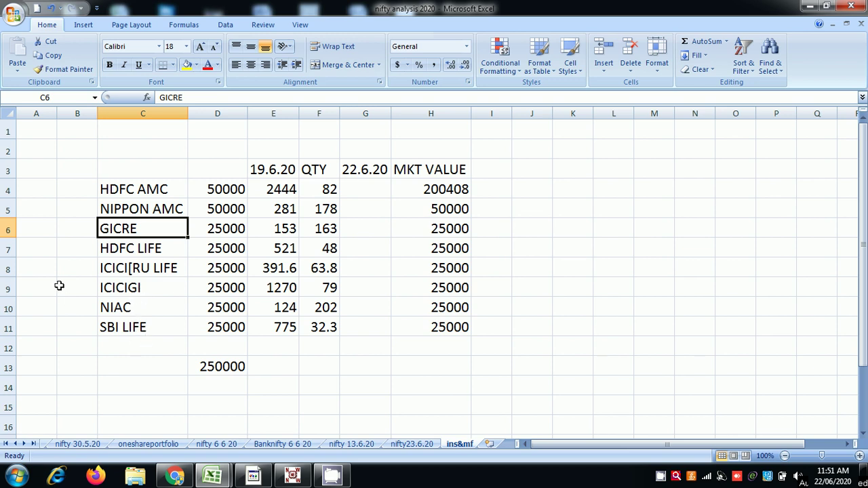
left_click(59, 252)
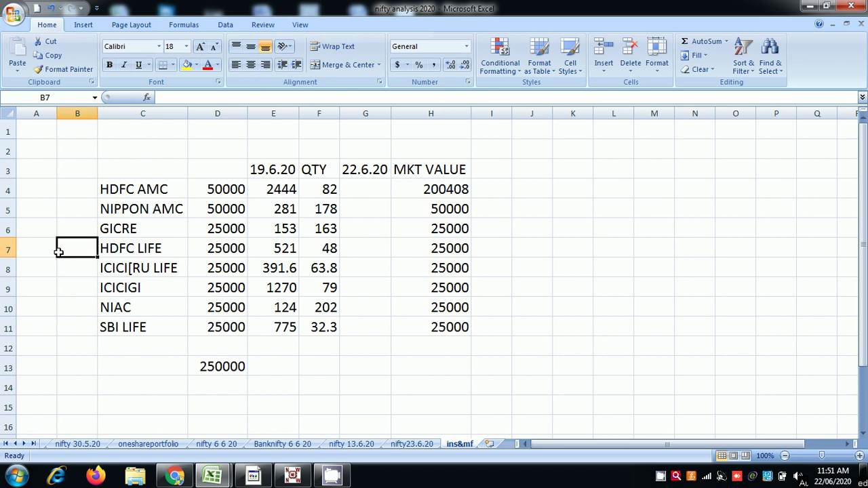
left_click(354, 188)
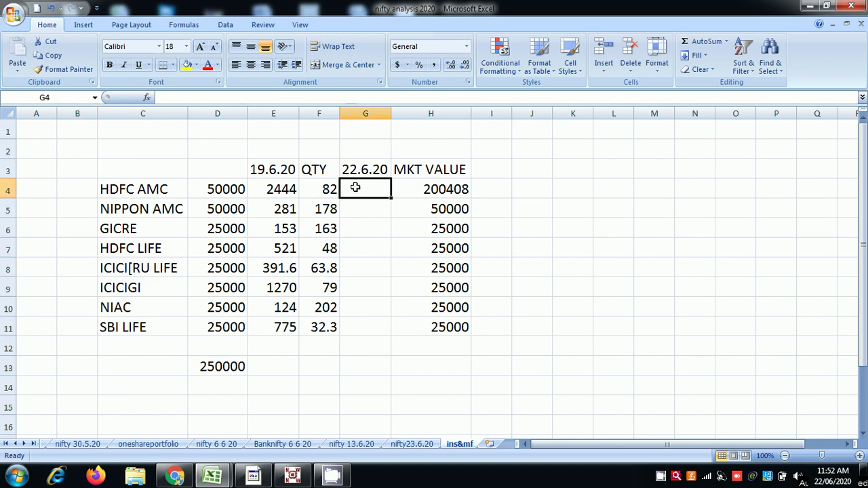
left_click(270, 172)
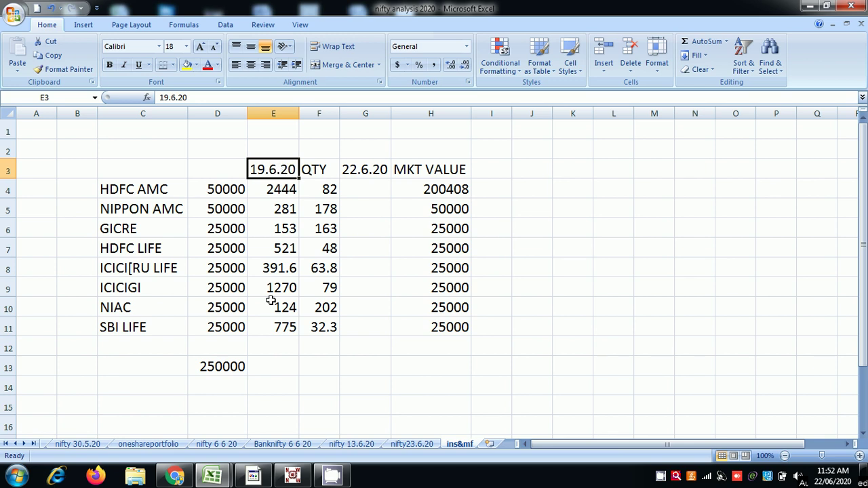
left_click(366, 167)
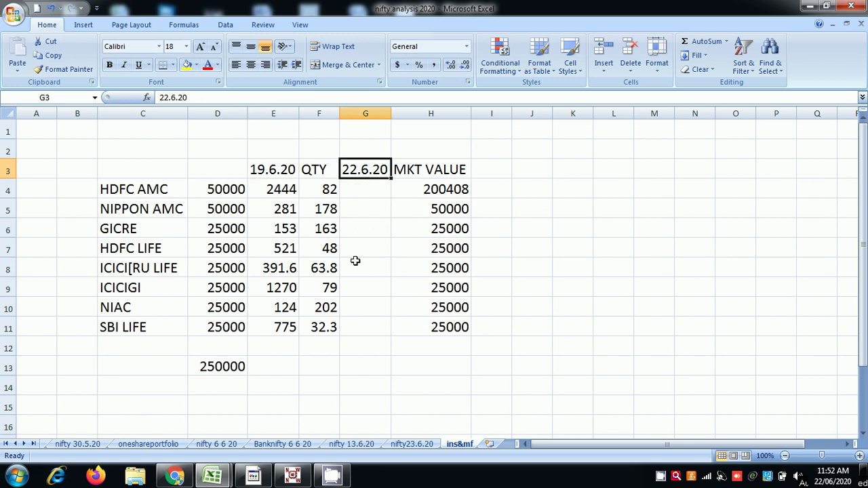
left_click(370, 330)
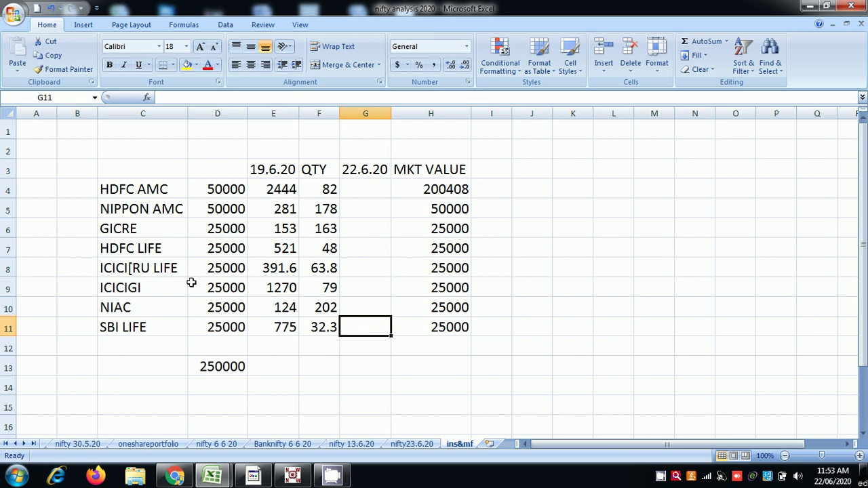
Step: Correct the C8 holding name from 'ICICI[RU LIFE' to 'ICICI RU LIFE'
left_click(161, 274)
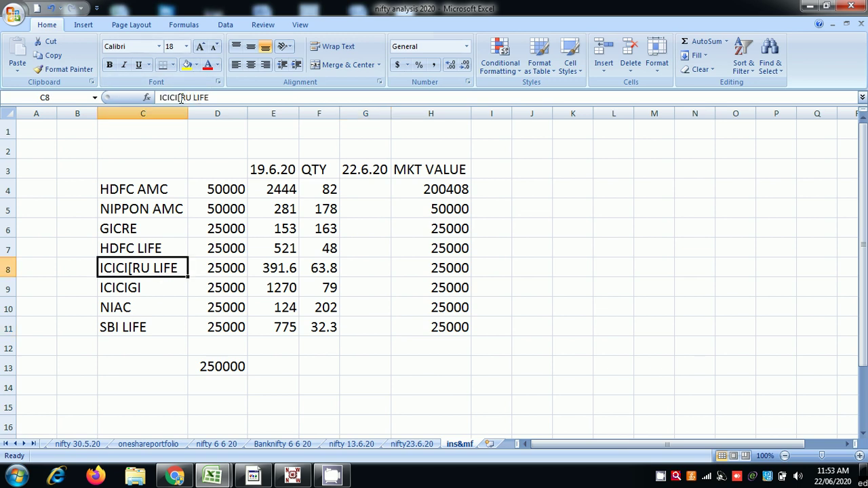
left_click(180, 98)
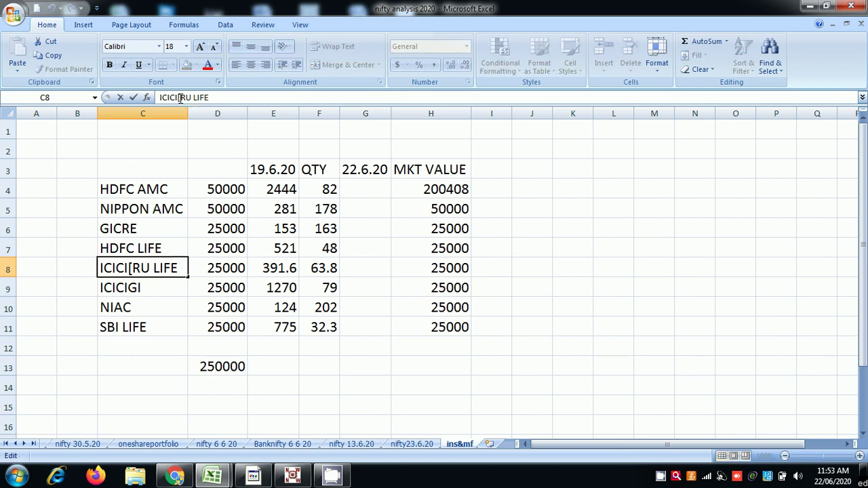
key("BackSpace")
type("I")
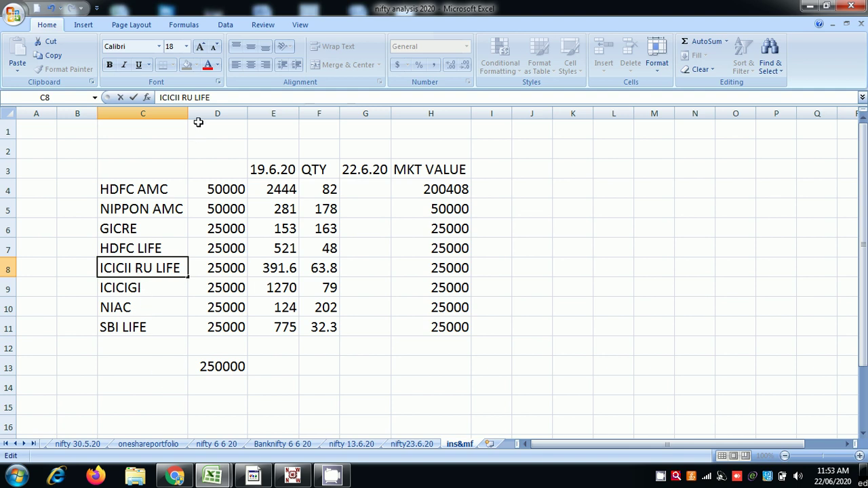
key("BackSpace")
key("BackSpace")
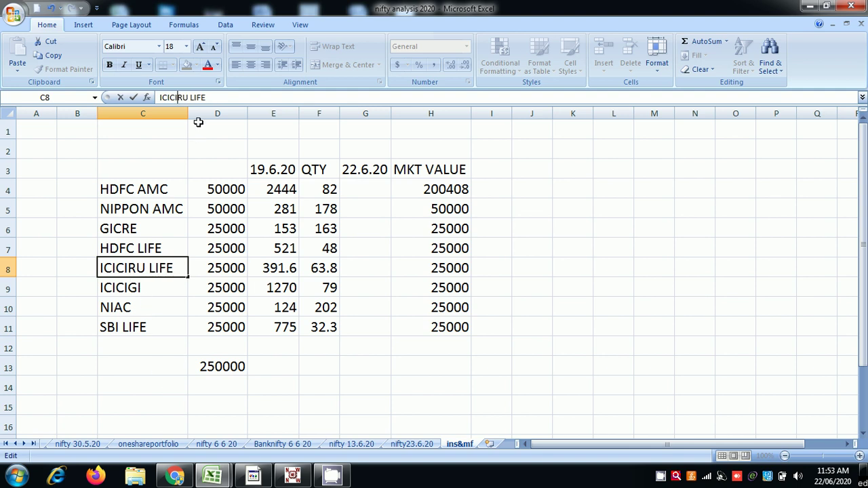
left_click(28, 331)
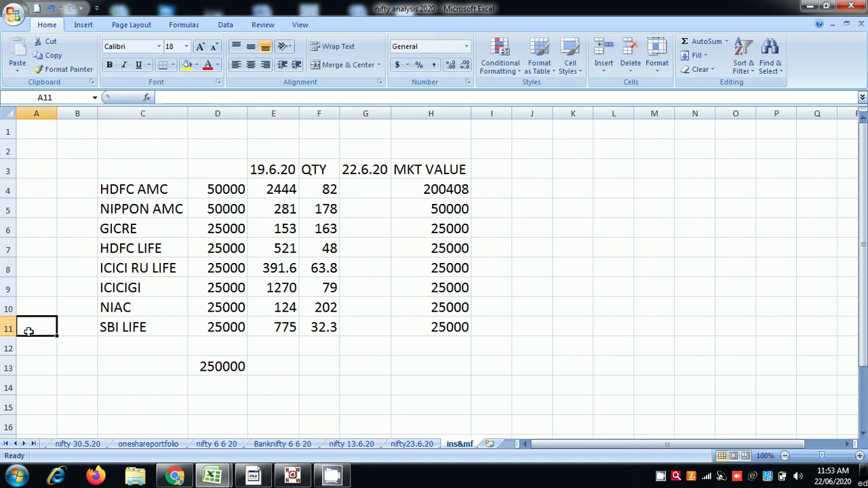